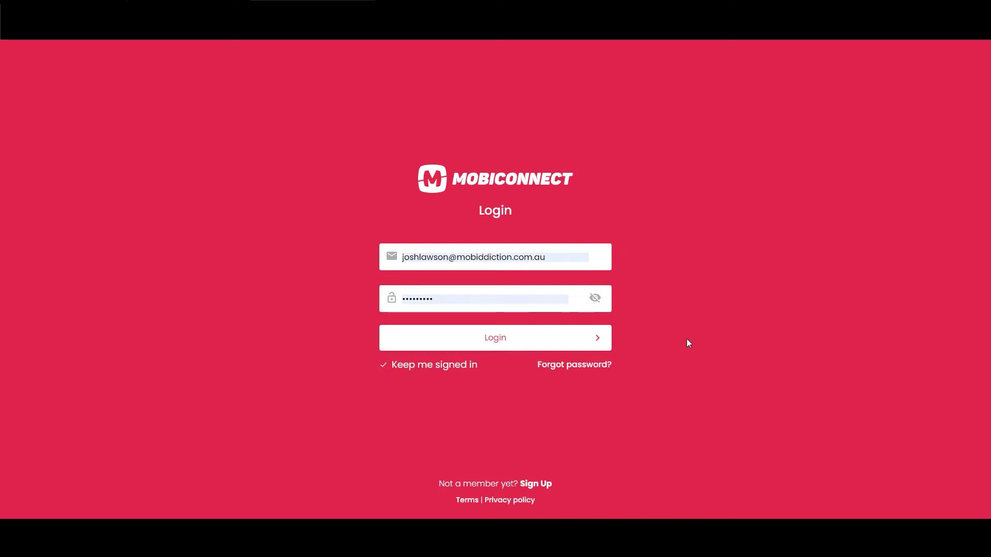
Log in to the Mobiconnect account after briefly visiting the sign-up page
left_click(552, 483)
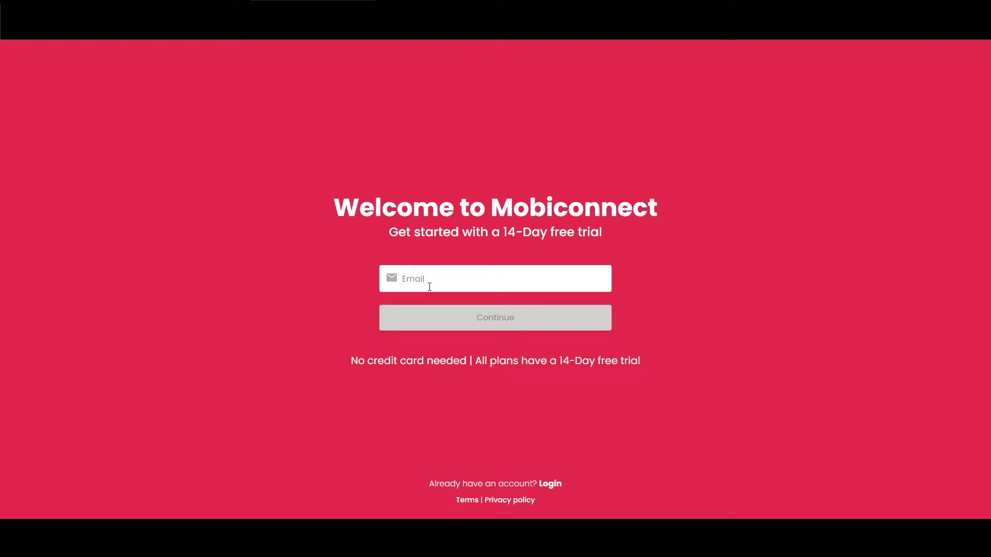
left_click(551, 485)
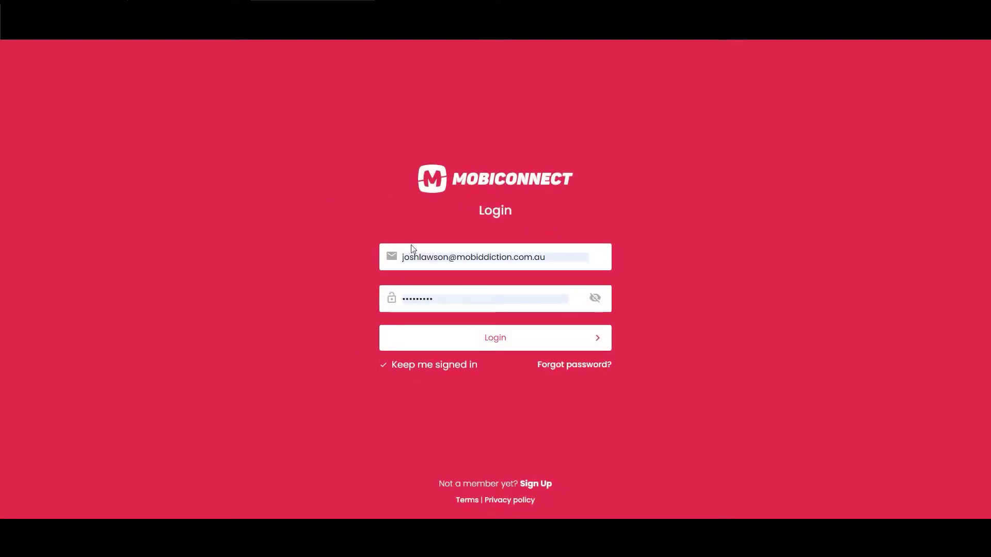
left_click(506, 344)
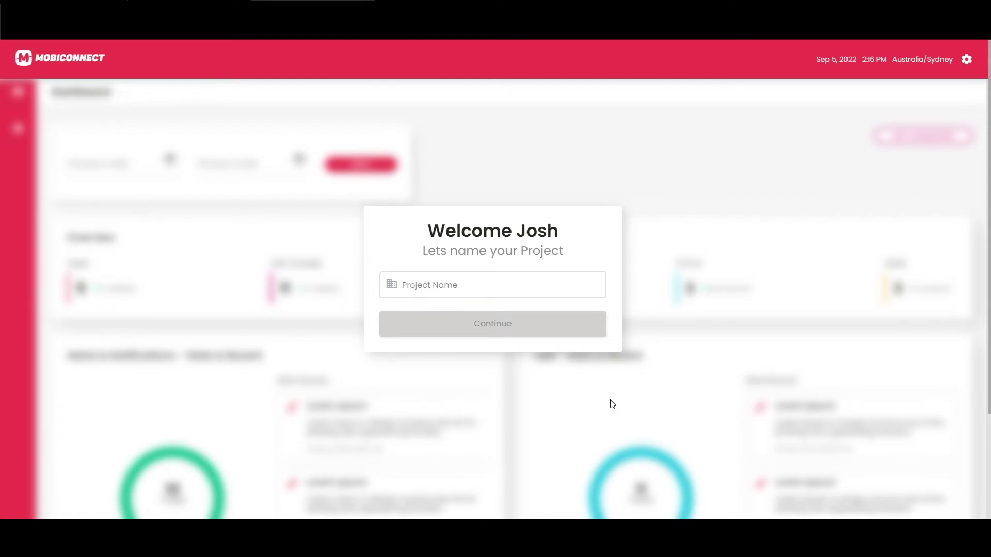
Create a new project named 'JL Project #1'
left_click(540, 294)
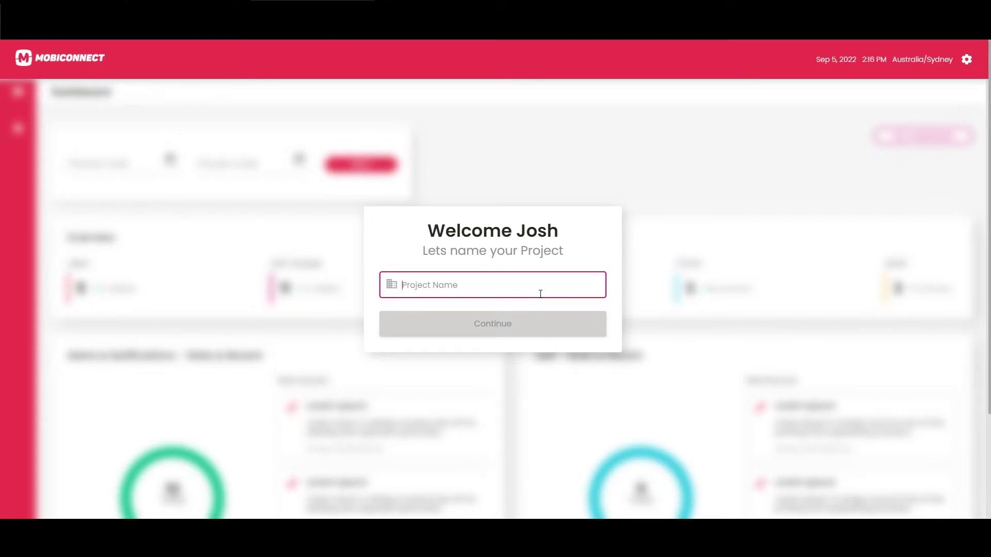
type("J")
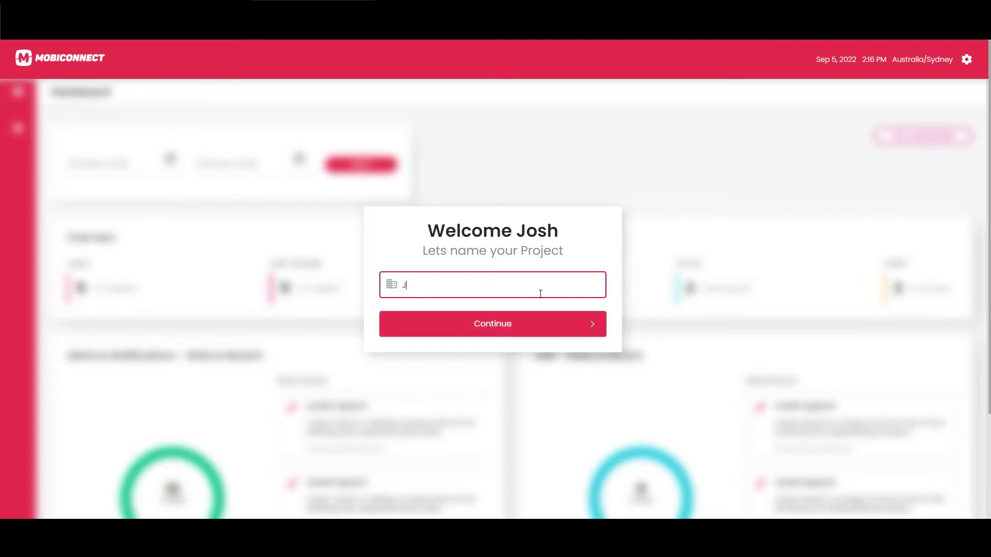
type("L Project #1")
left_click(510, 326)
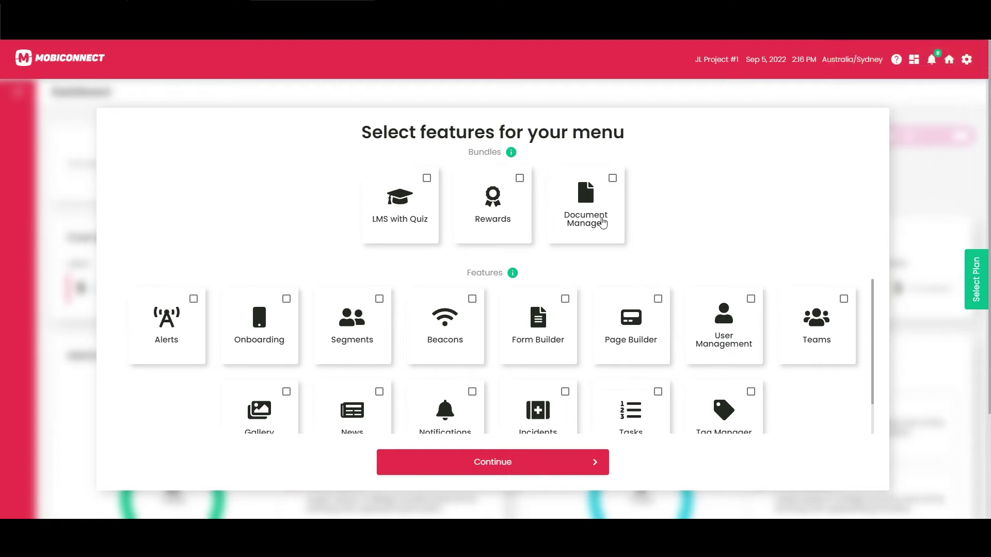
Pick the Document Manager bundle and Segments feature, leaving Rewards out, and confirm the menu features
left_click(587, 210)
left_click(501, 211)
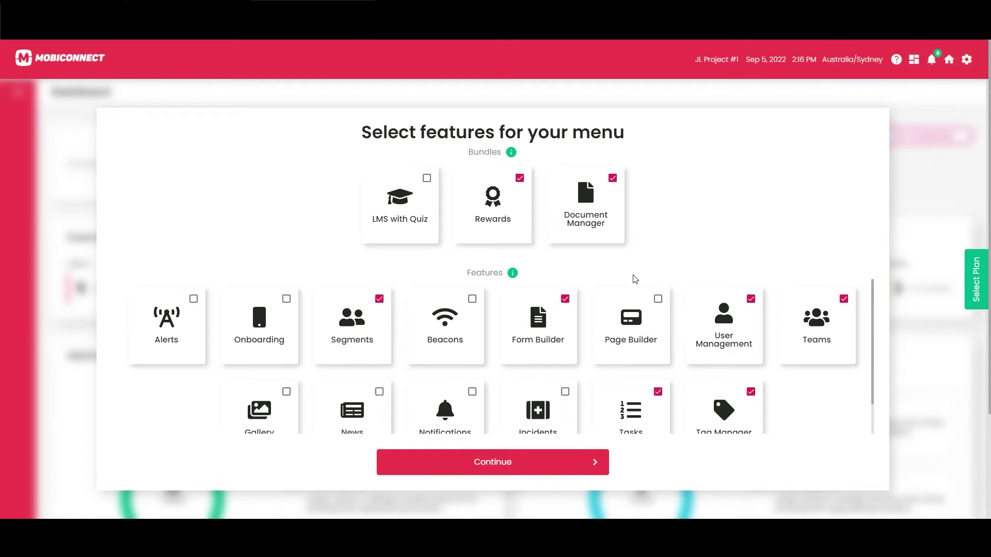
left_click(497, 216)
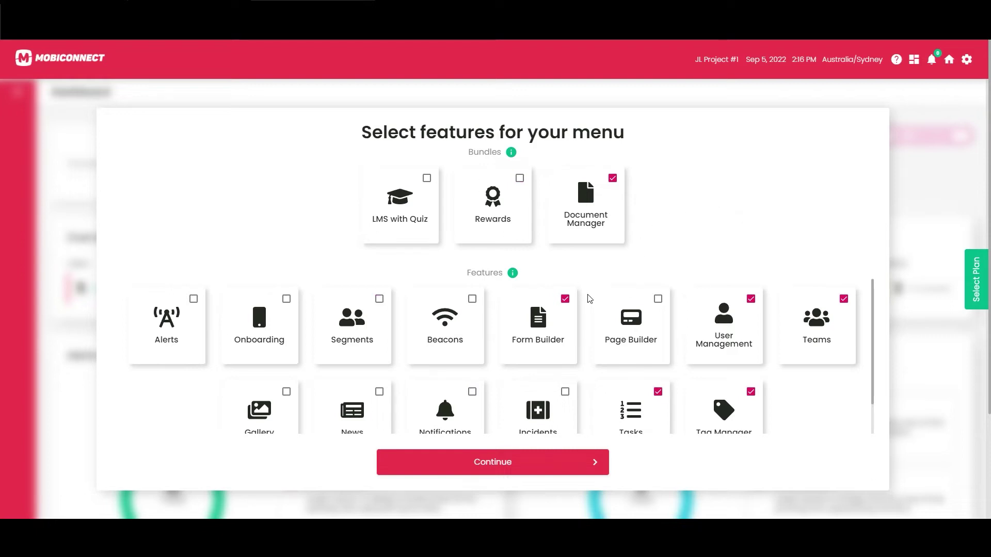
left_click(644, 319)
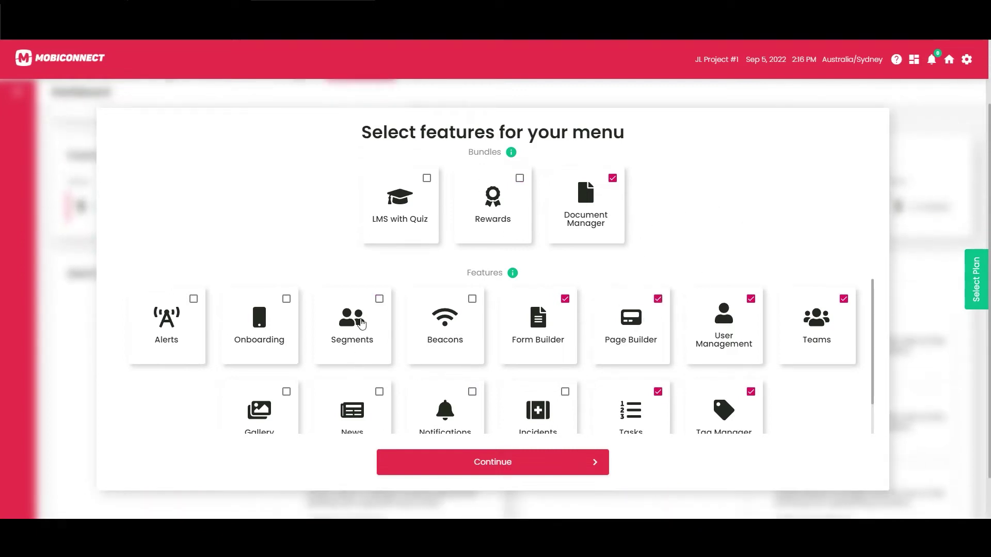
left_click(351, 341)
left_click(594, 195)
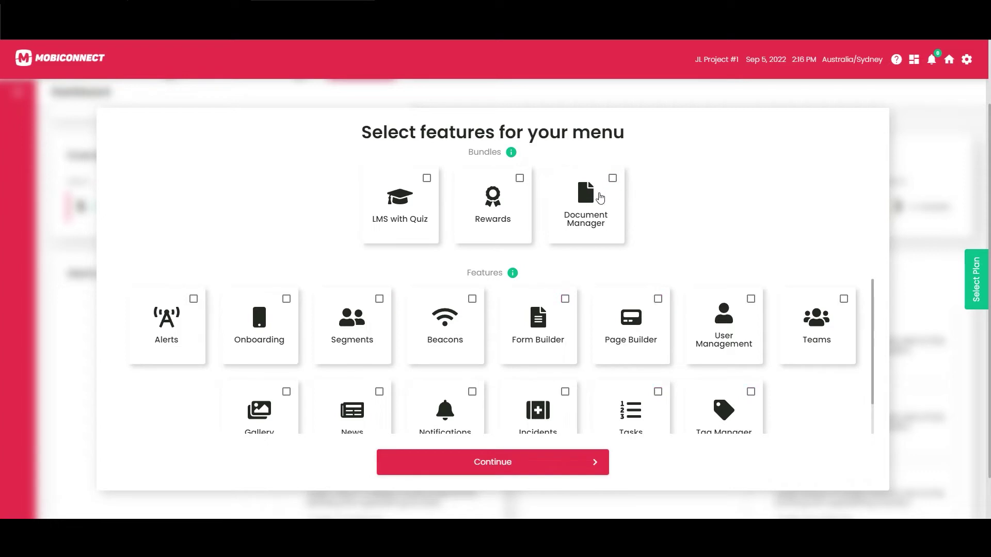
left_click(594, 198)
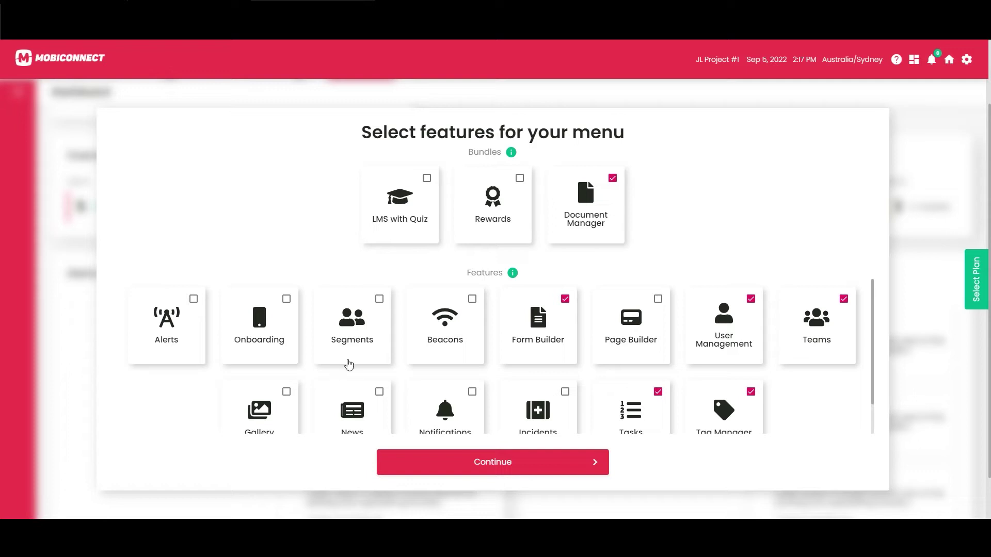
left_click(355, 311)
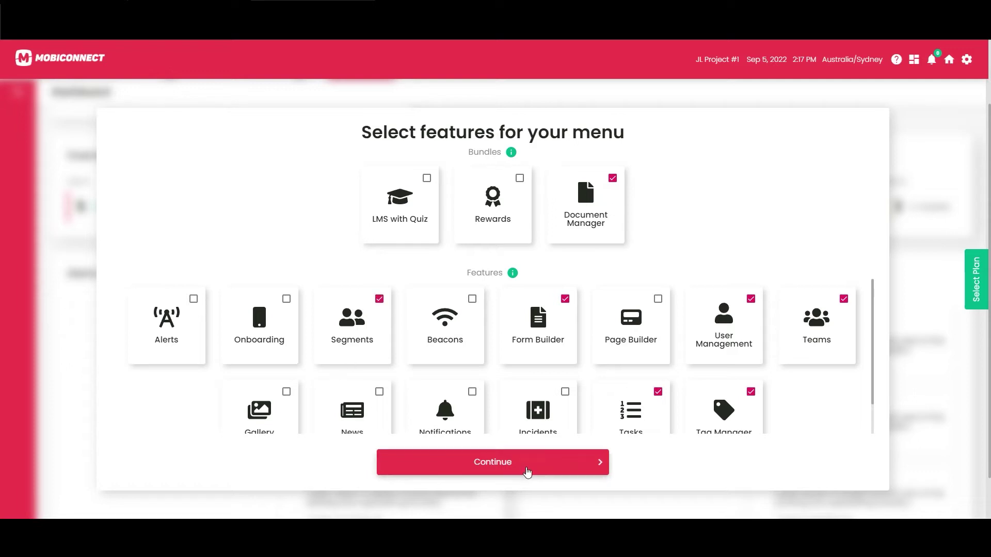
left_click(524, 472)
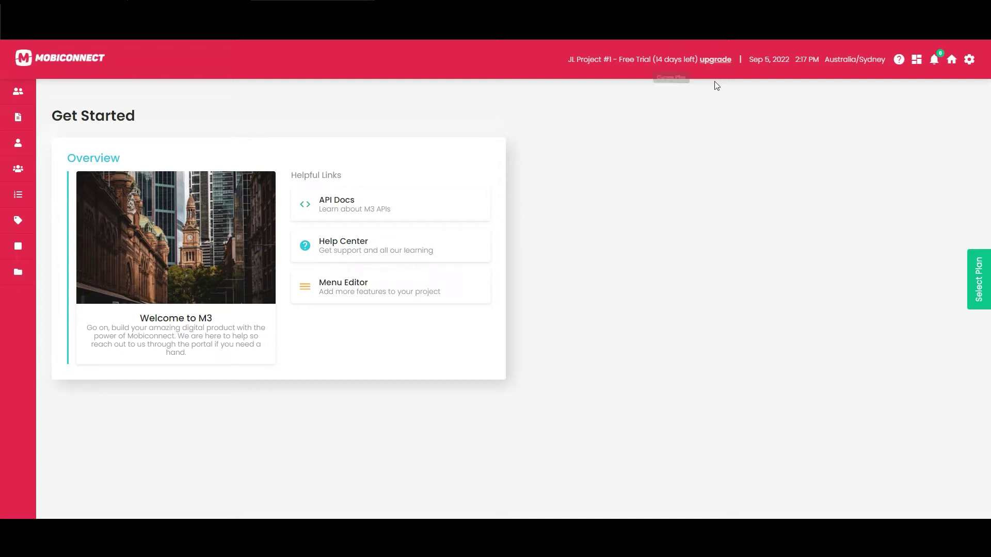
Look over the subscription plan comparison twice, closing it each time
left_click(970, 278)
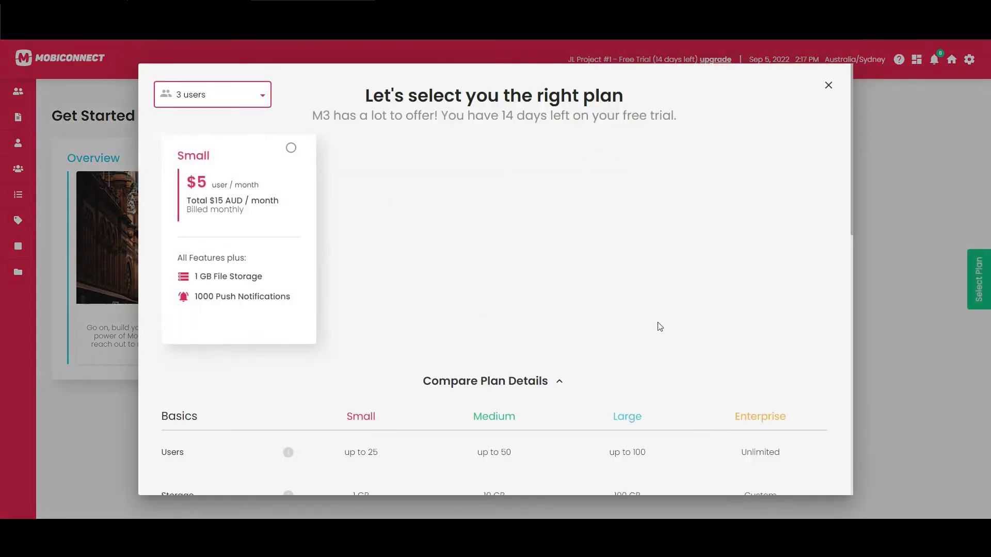
left_click(828, 84)
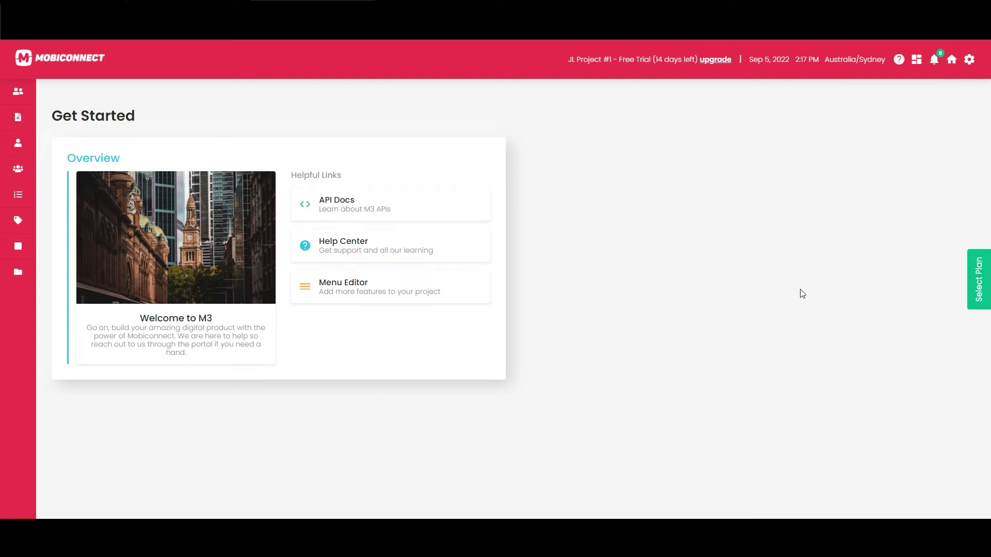
left_click(976, 278)
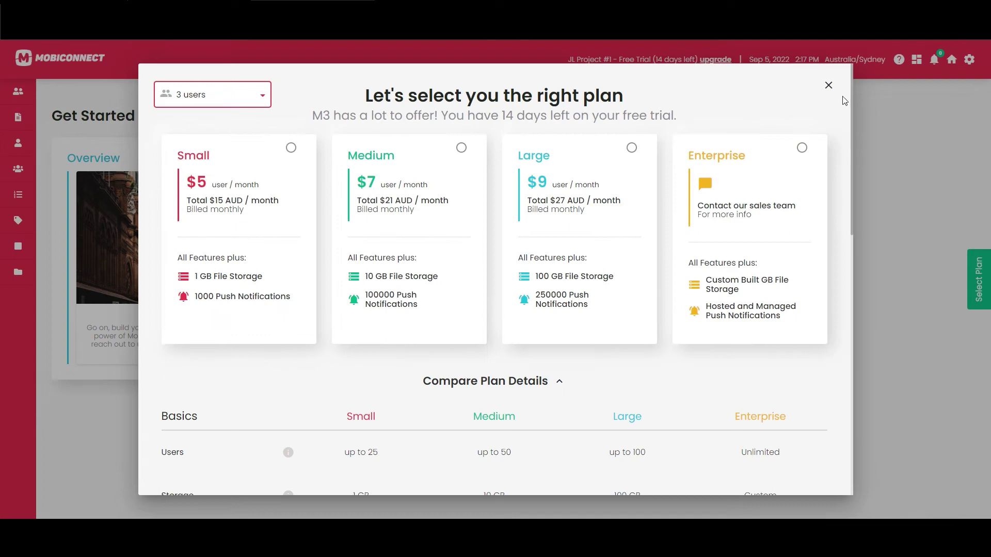
left_click(829, 86)
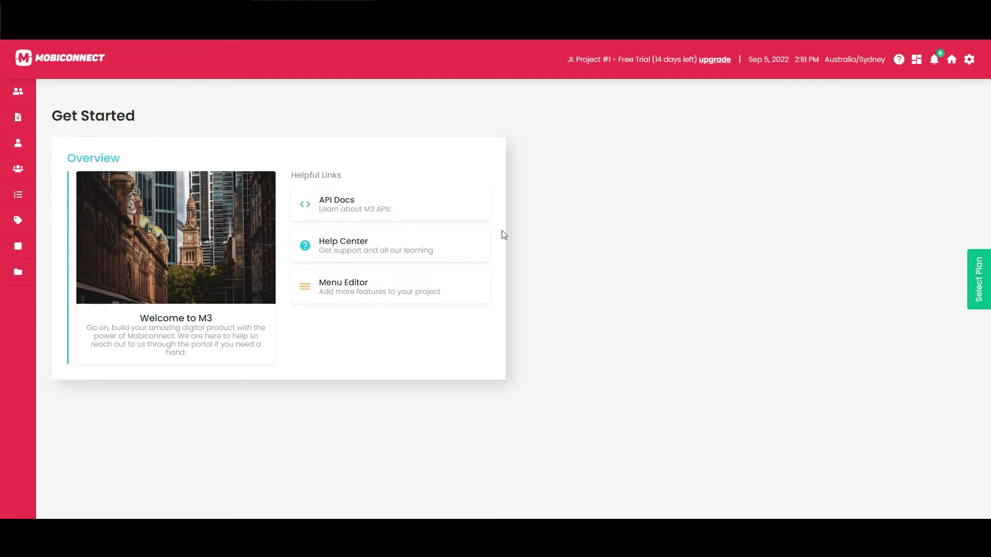
mouse_move(36, 133)
Open the project's menu editor and keep the OWNER role menu selected
left_click(969, 60)
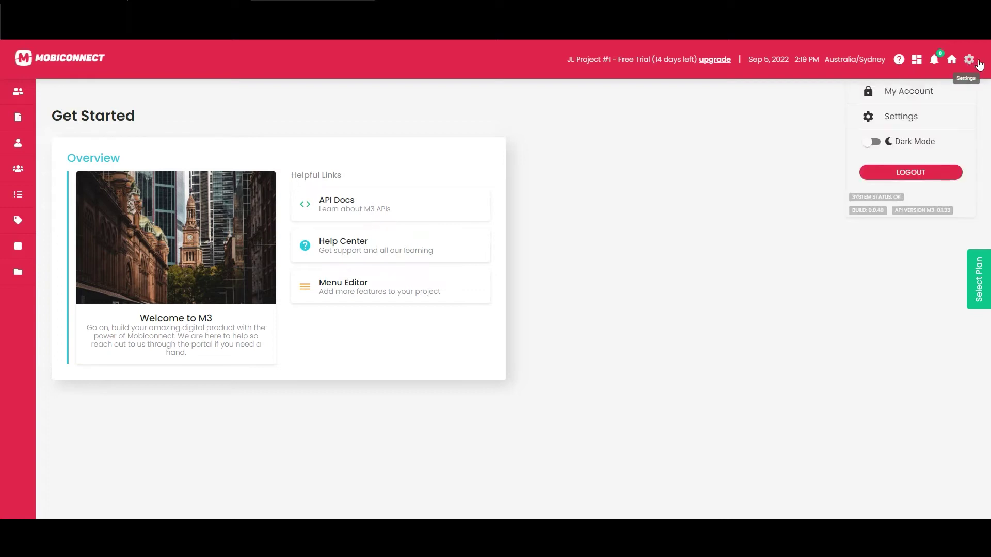
left_click(917, 119)
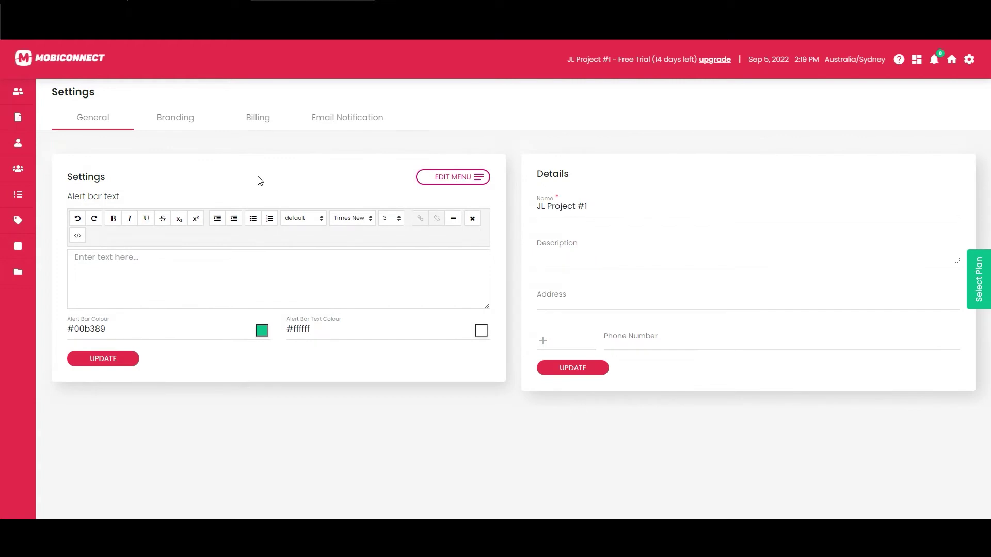
left_click(462, 184)
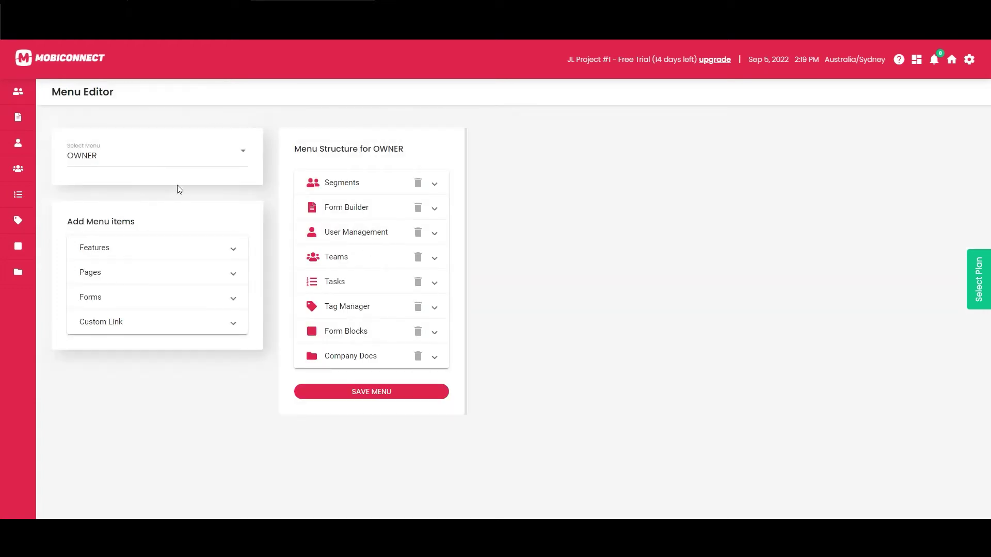
left_click(184, 151)
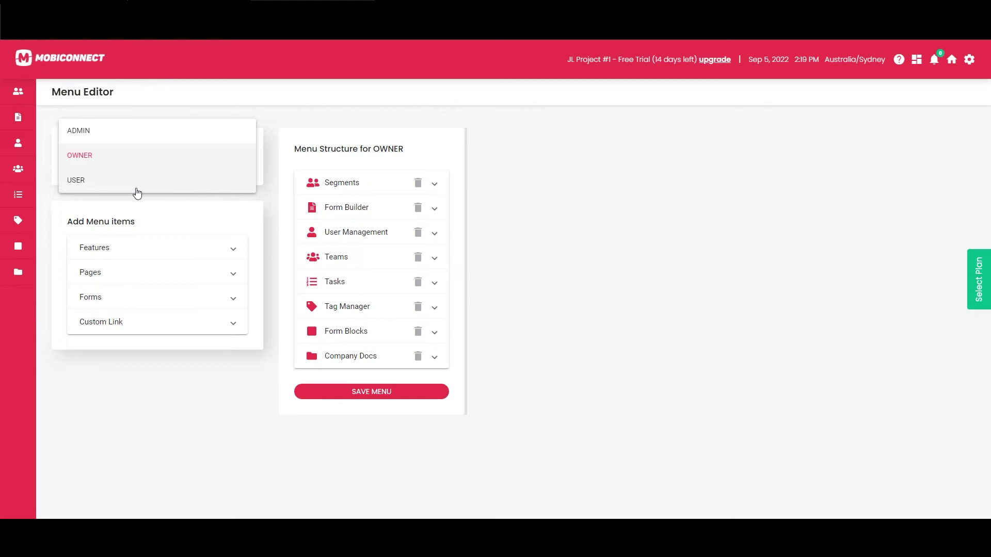
left_click(522, 186)
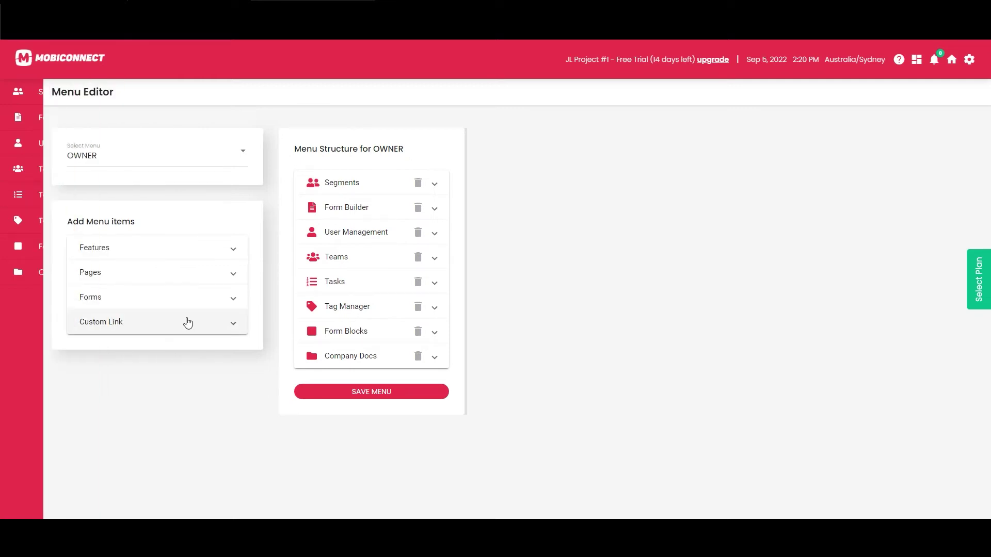
Browse the Custom Link, Pages and Forms items, then return to General settings
left_click(143, 331)
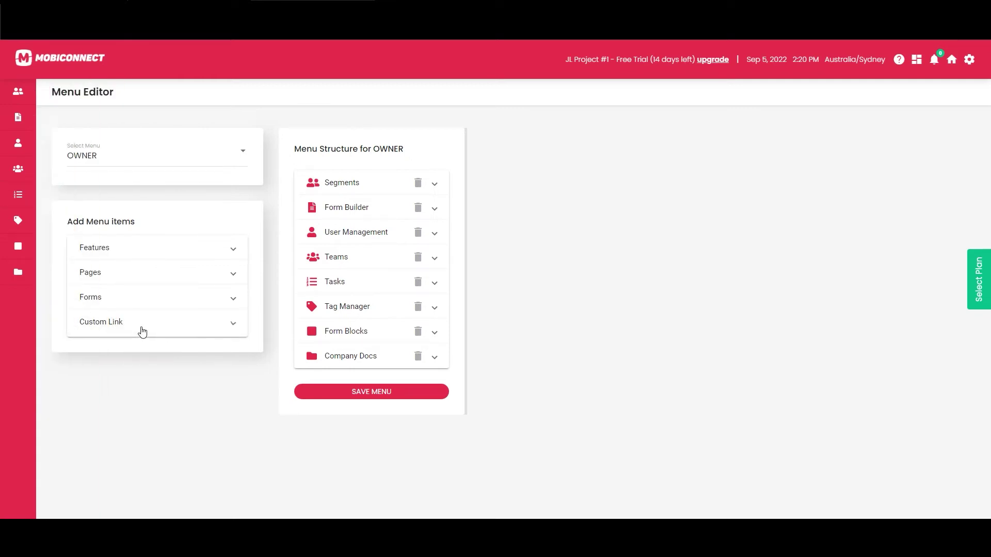
left_click(152, 281)
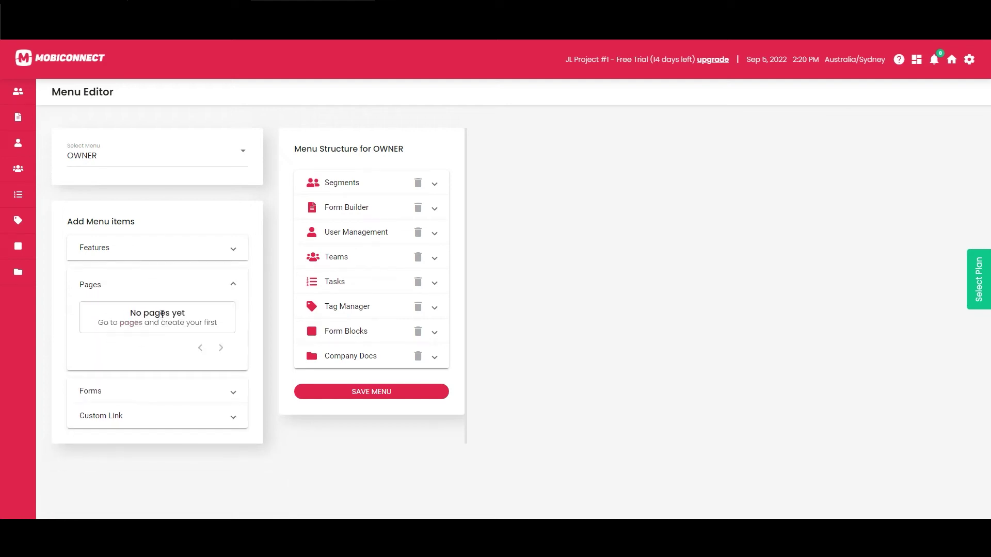
left_click(113, 392)
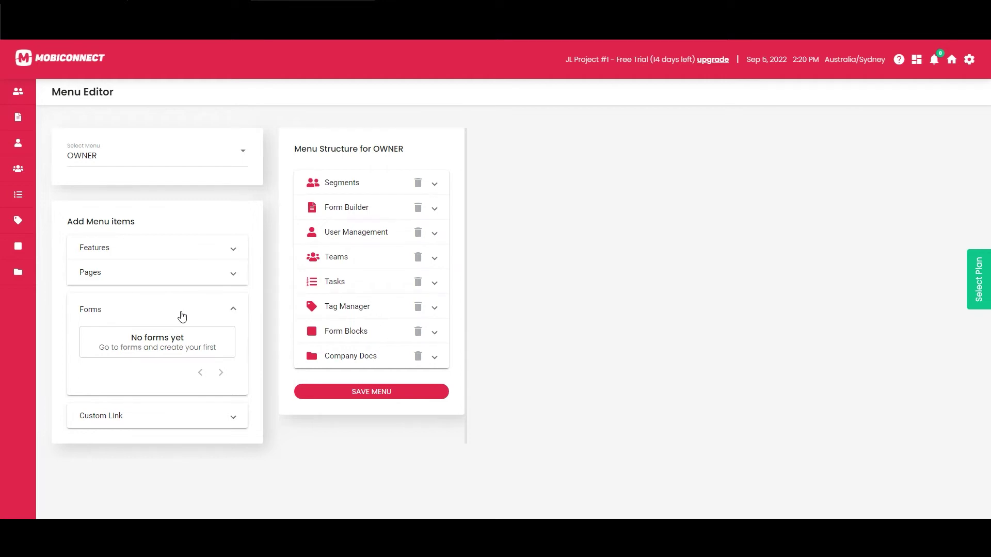
left_click(969, 60)
left_click(921, 116)
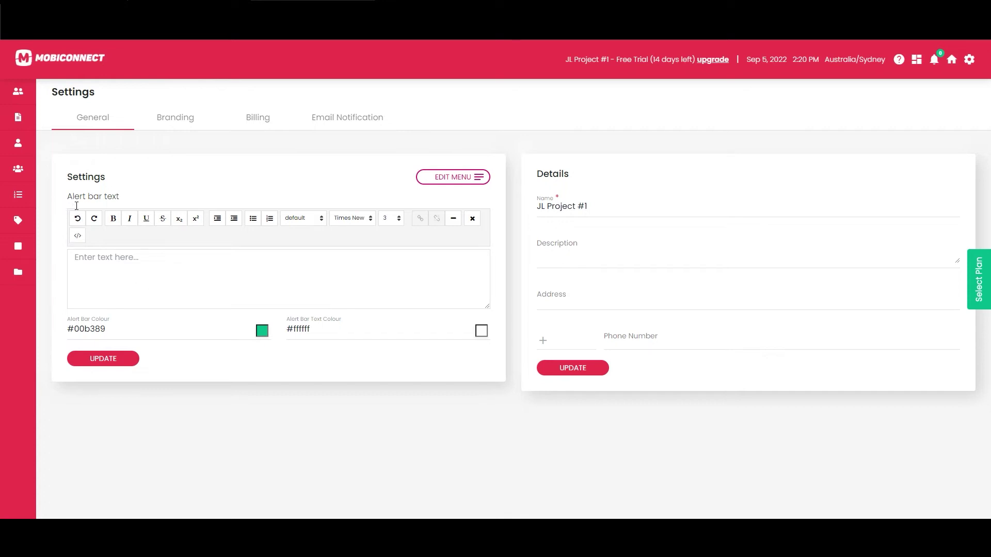
Set the alert bar text to 'This is our new project', save it, and view the home page
left_click(251, 284)
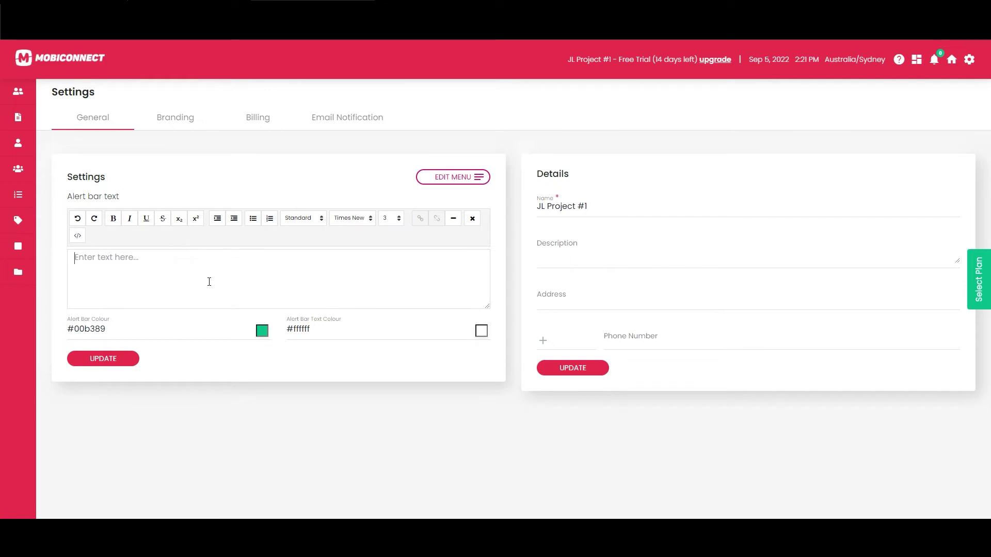
type("This is our new project")
left_click(126, 359)
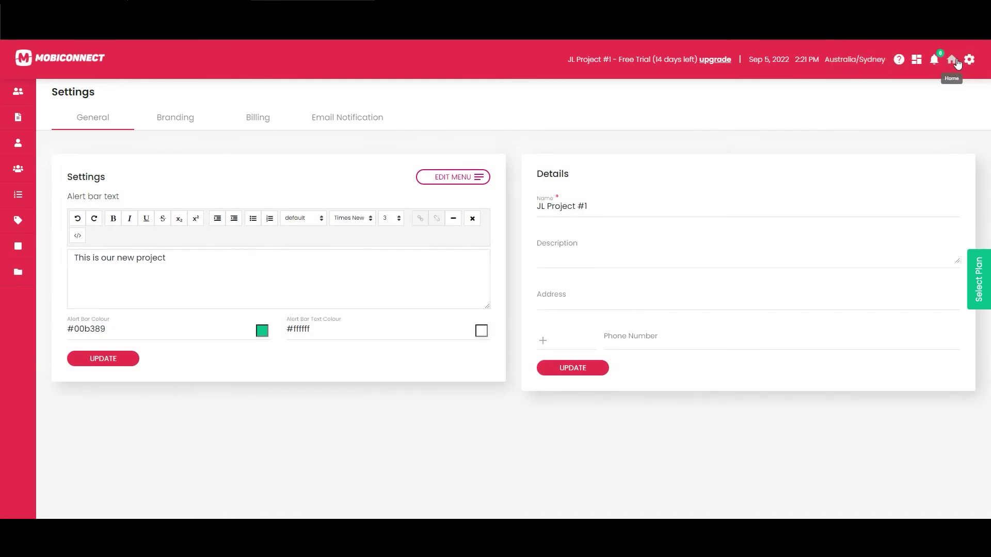
left_click(952, 59)
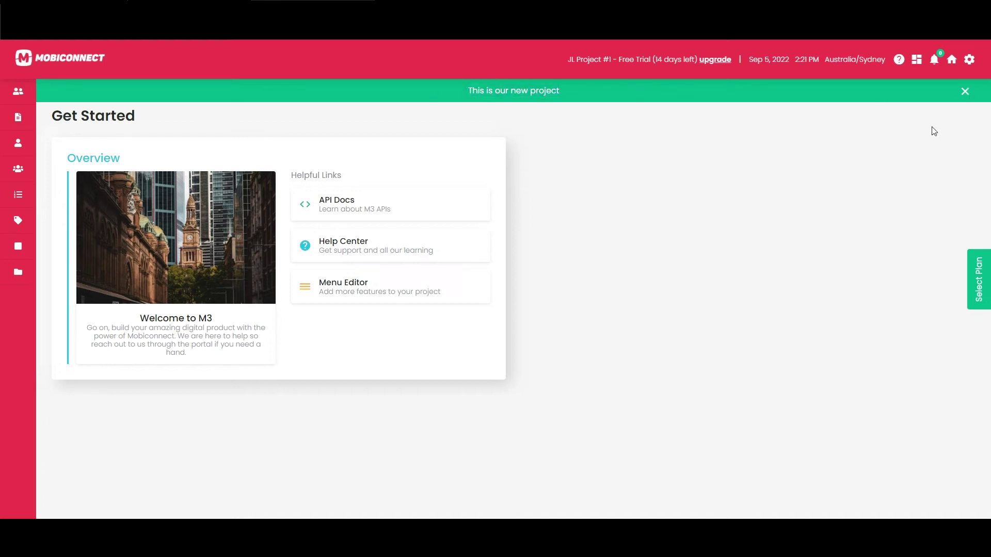
Open the project Settings from the gear menu to review the alert bar text and colours
left_click(969, 60)
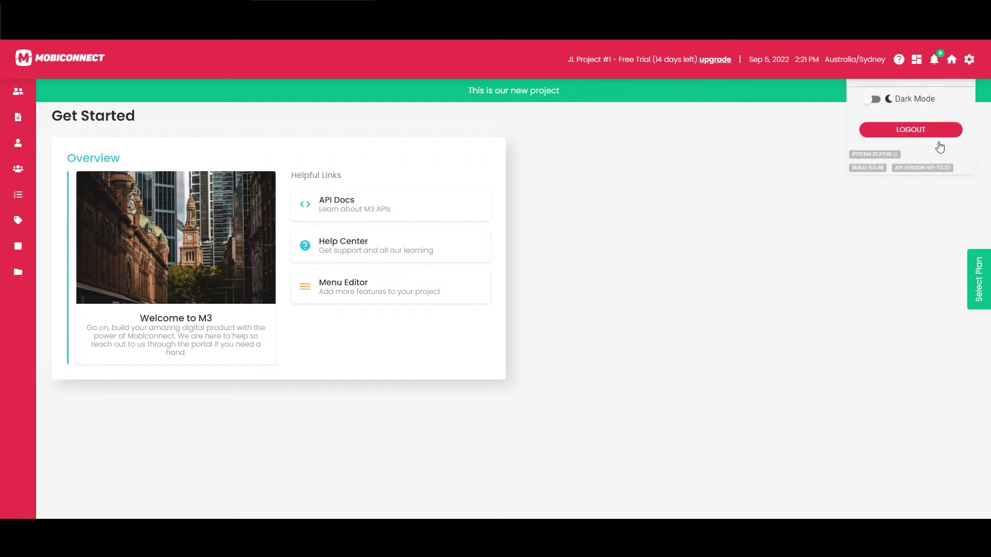
left_click(903, 120)
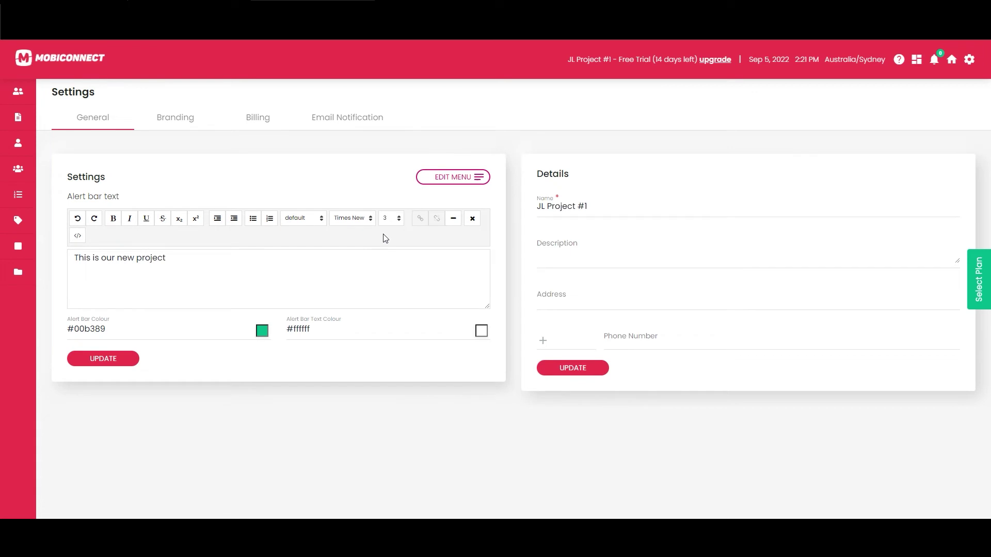
In the Branding settings, set the Menu Solid colour to blue #4166e2
left_click(181, 129)
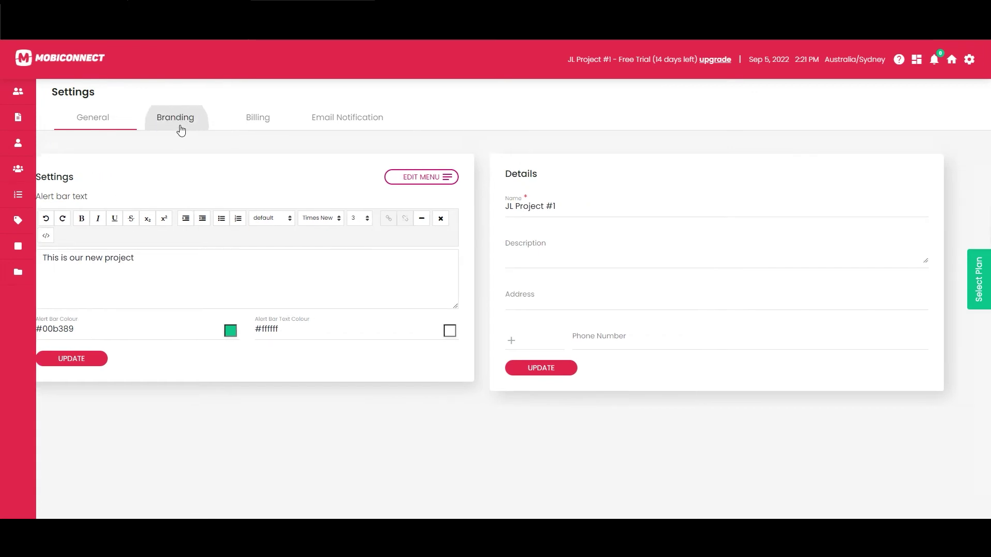
mouse_move(94, 95)
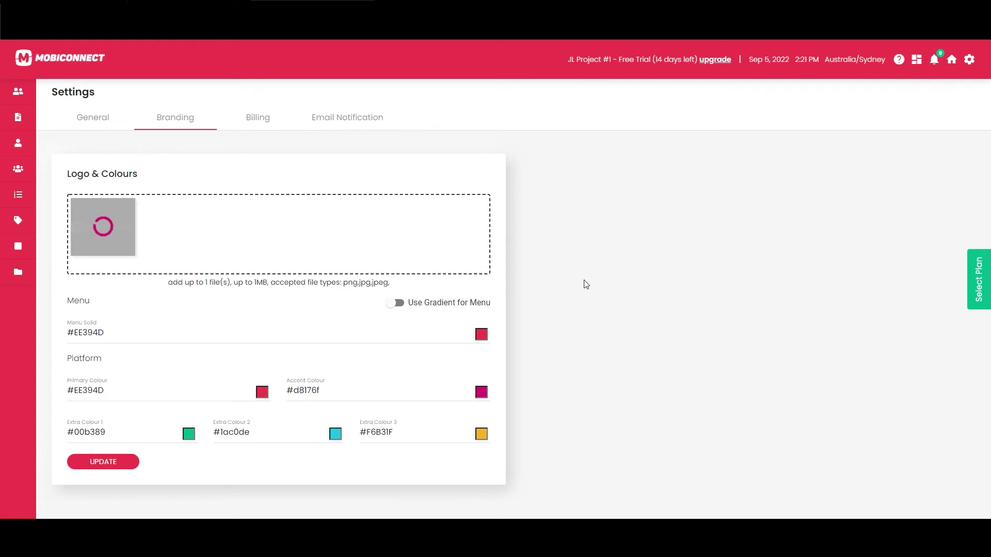
left_click(488, 339)
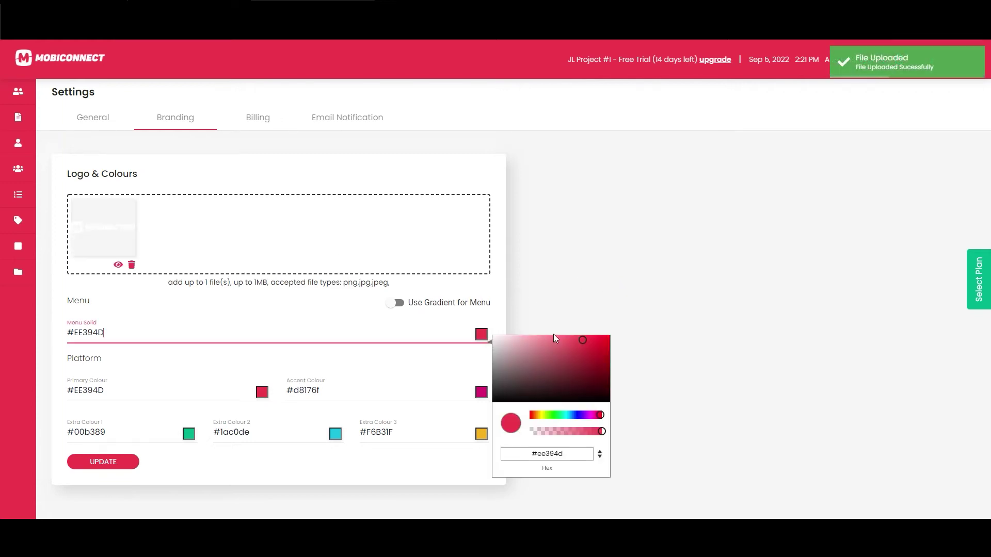
left_click(575, 414)
left_click(576, 343)
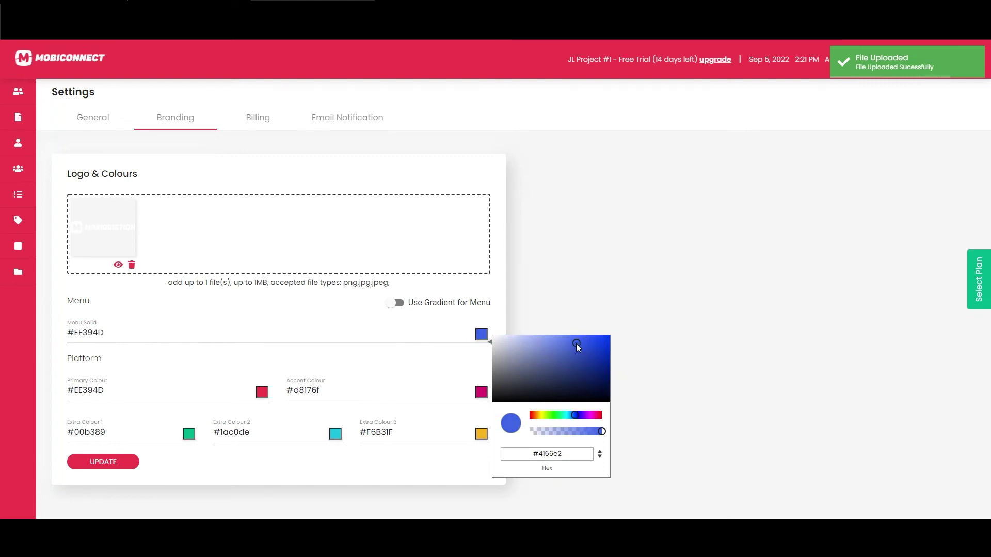
Paste #4166e2 into the primary colour, save the branding, and go to the projects list
double_click(92, 339)
key("ctrl+c")
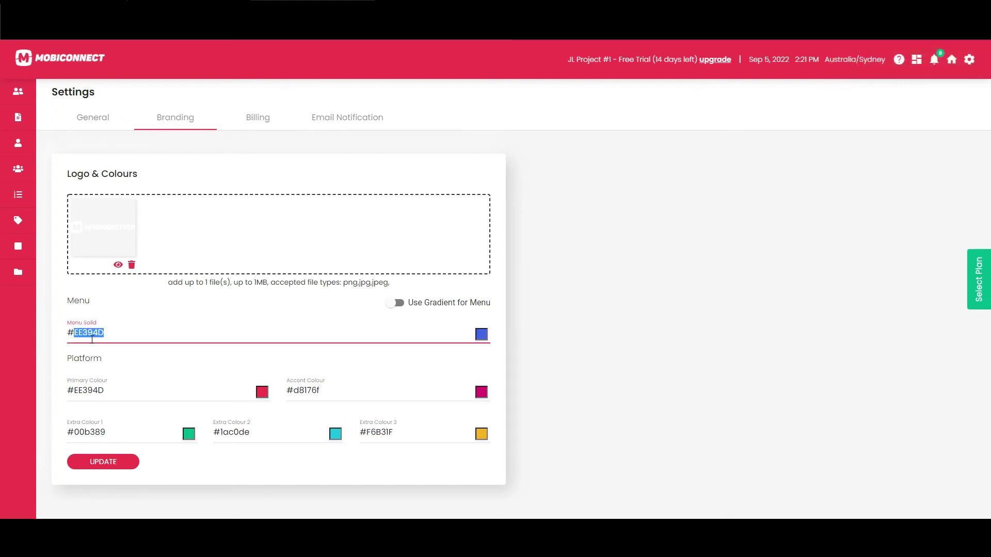
double_click(95, 387)
key("ctrl+v")
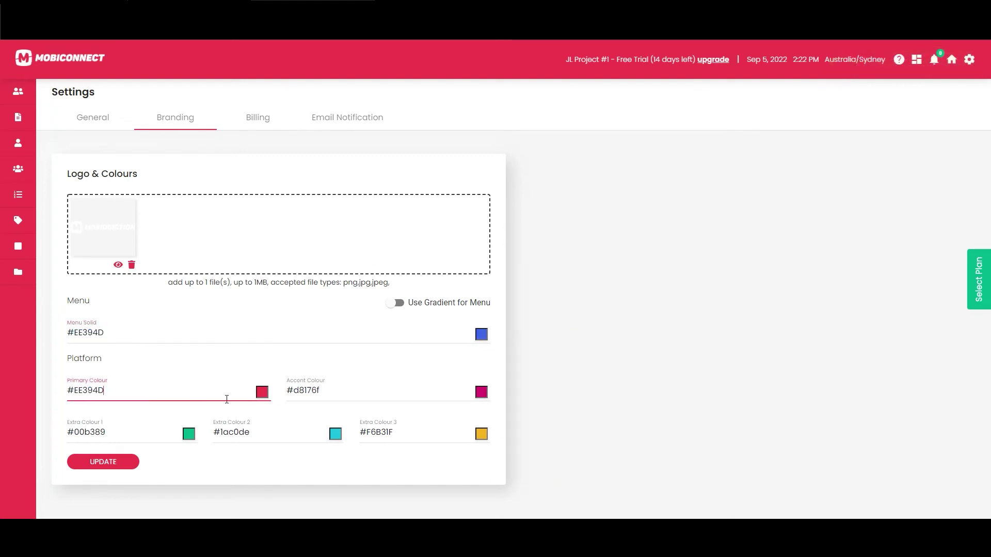
left_click(115, 466)
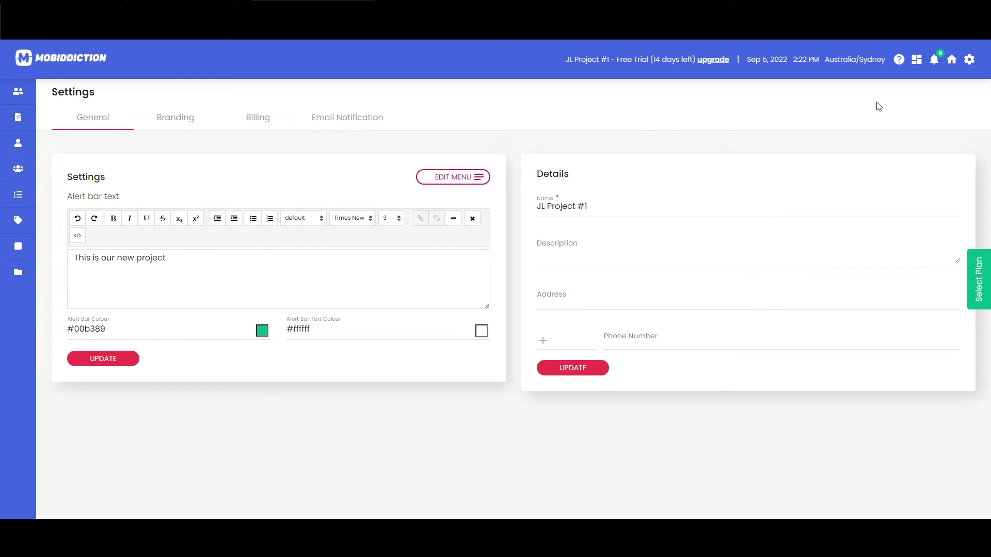
left_click(916, 60)
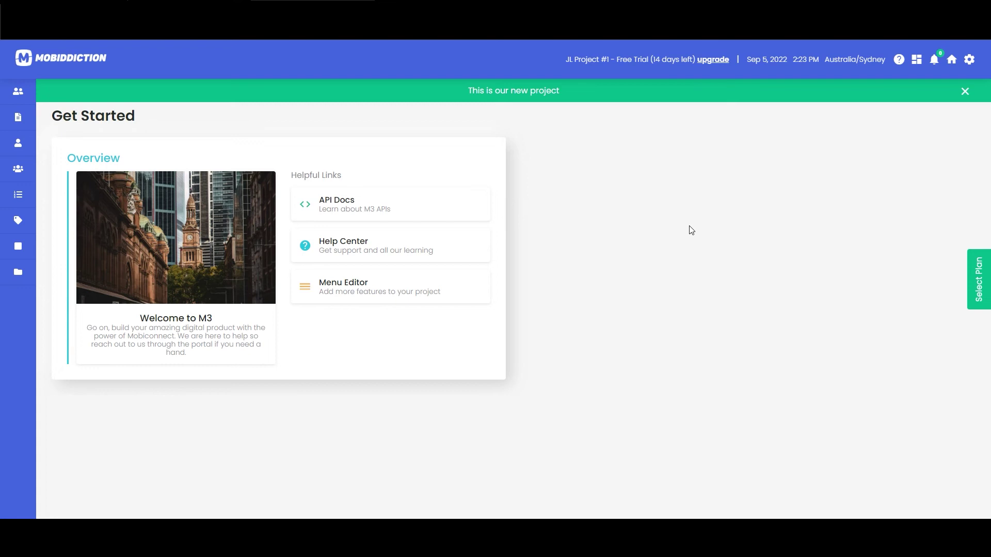
Browse the Help panel's guides and What's New notes, close it, and open User Management
left_click(899, 61)
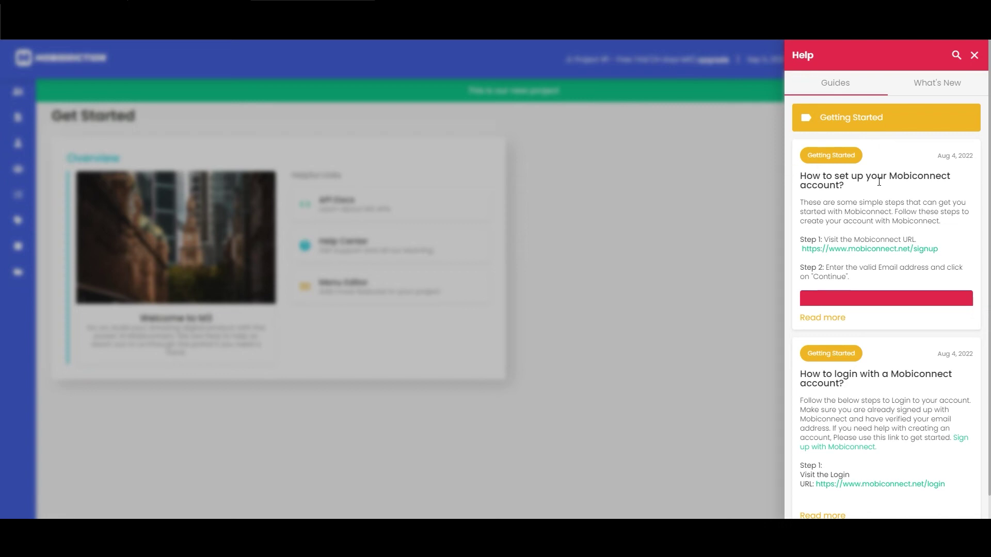
scroll(875, 241, "down", 1)
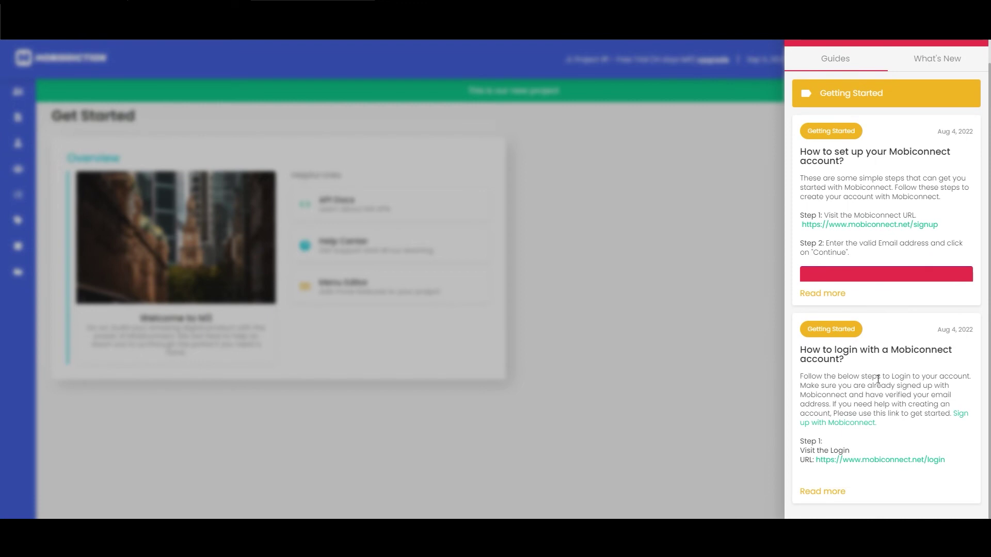
scroll(874, 374, "up", 1)
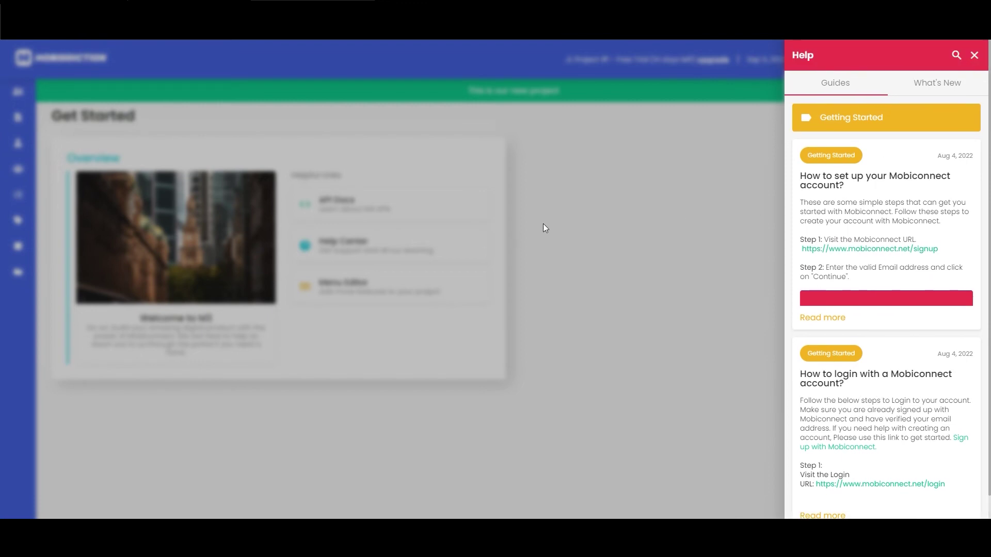
left_click(593, 211)
mouse_move(53, 126)
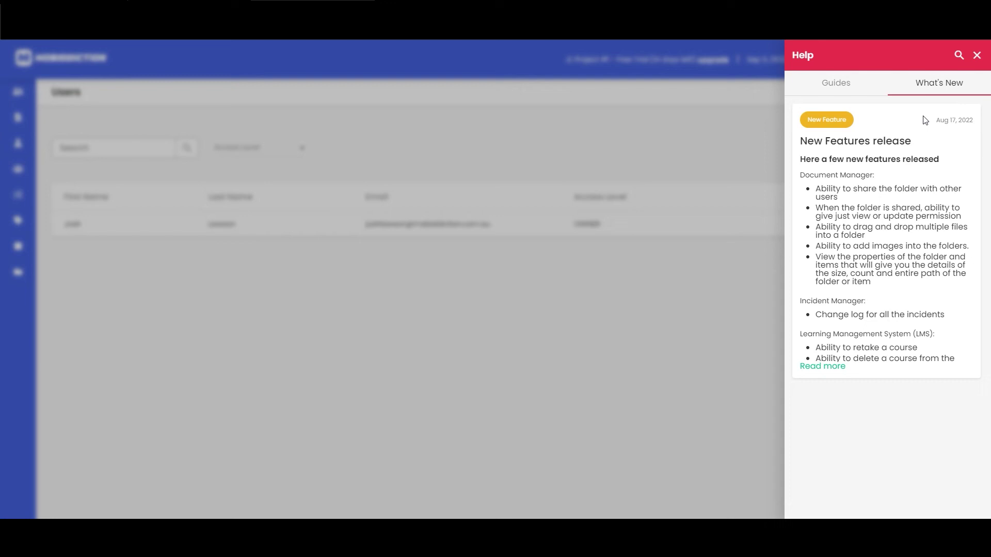
left_click(629, 287)
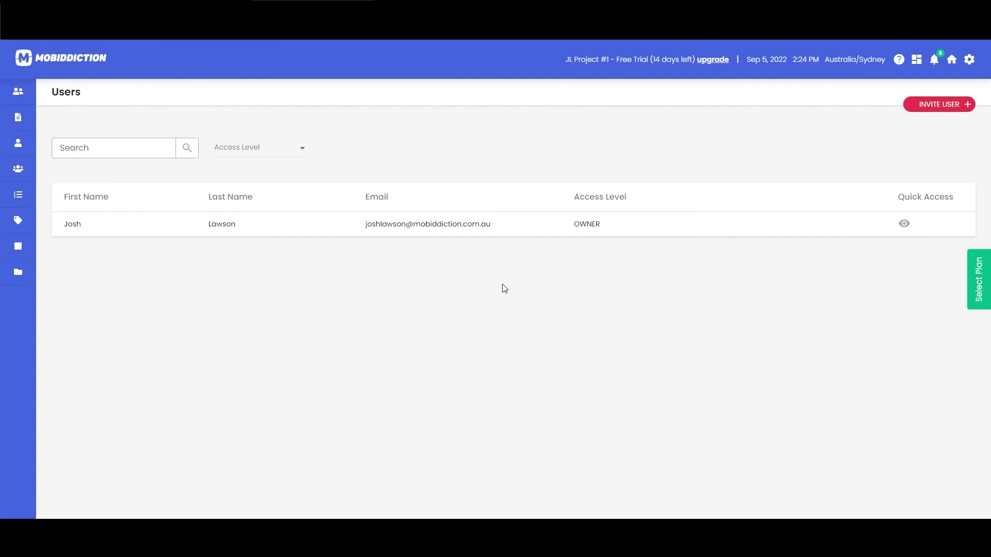
Invite a user by entering their first name, last name and e-mail with USER access level
left_click(941, 106)
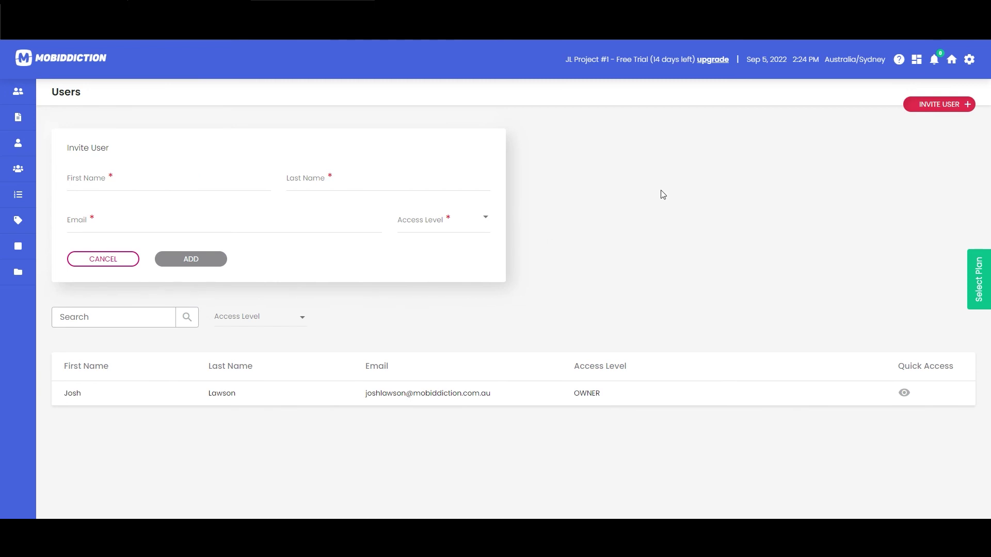
left_click(174, 179)
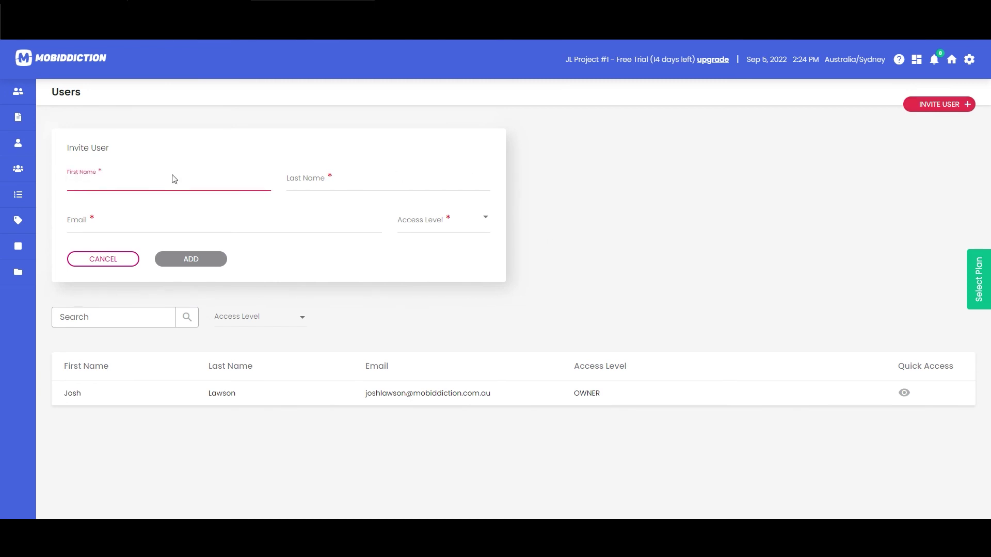
key("Tab")
key("Tab")
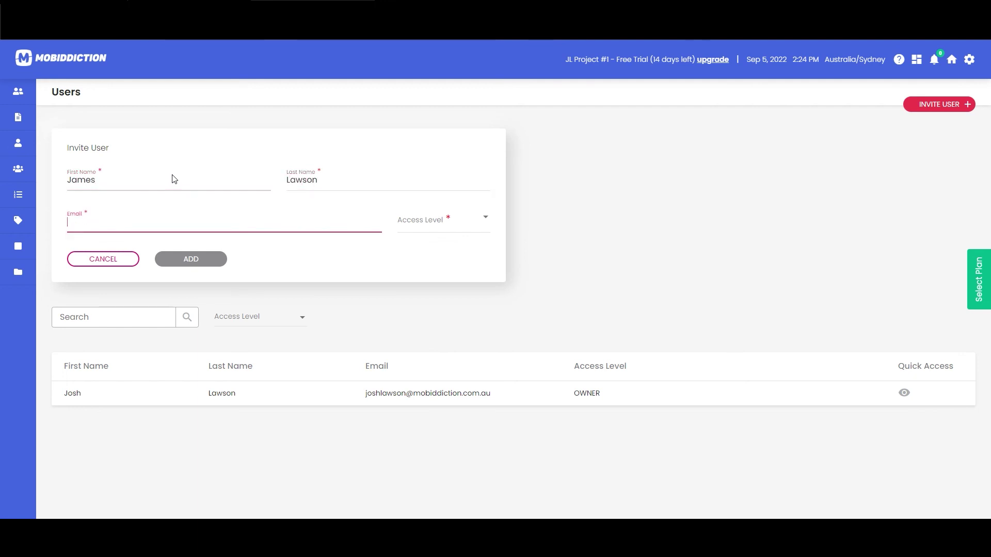
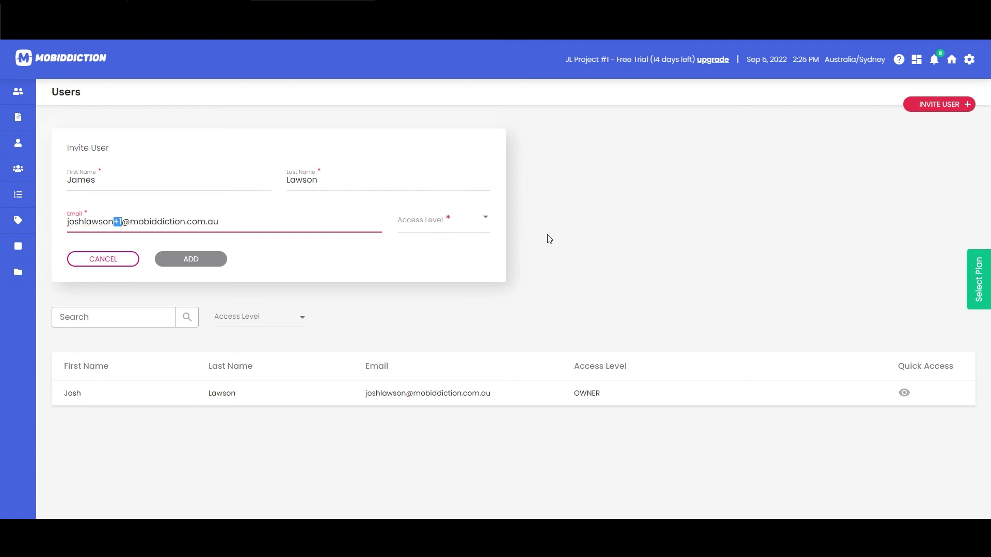
left_click(447, 230)
left_click(441, 243)
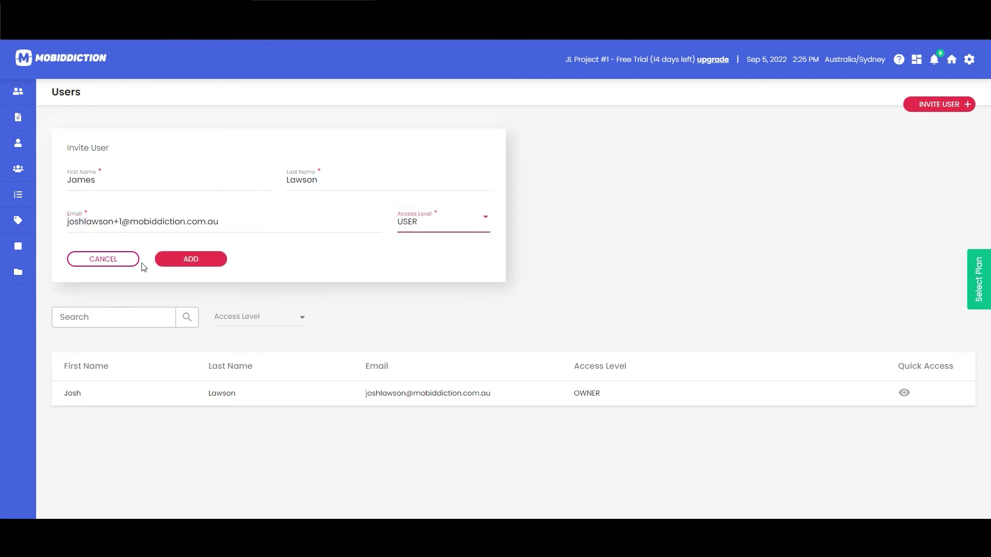
left_click(207, 264)
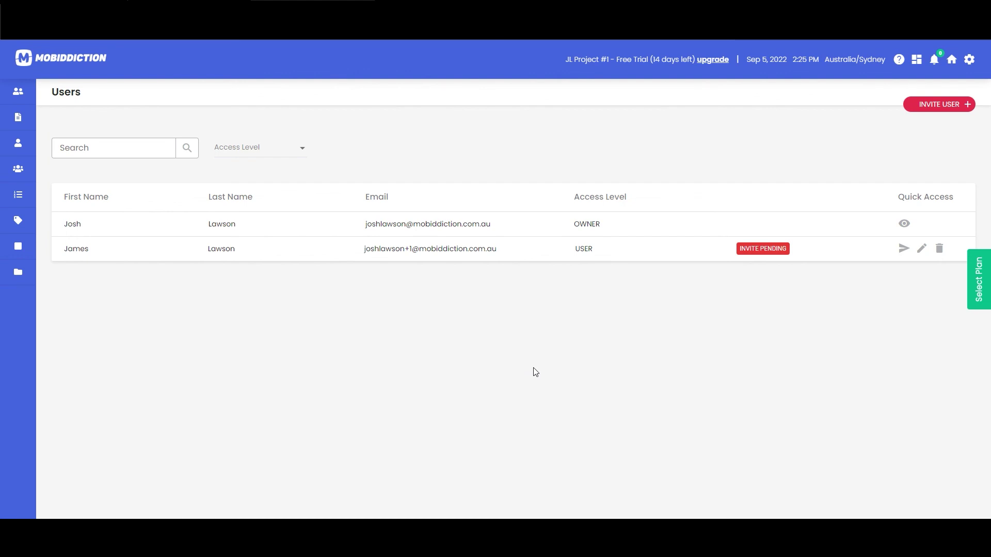
Go to All Projects and enter the JL Project #1 card, doing so twice
left_click(916, 59)
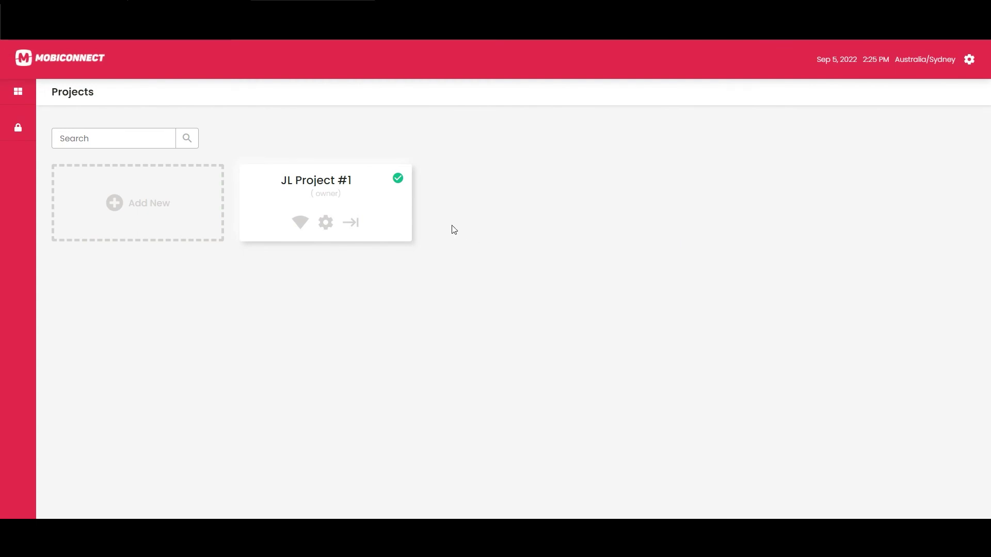
left_click(350, 222)
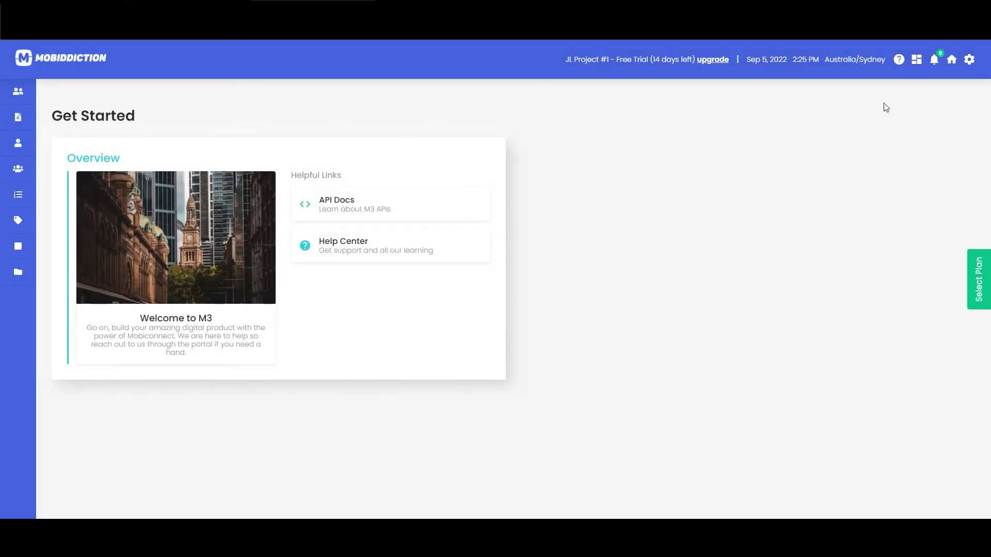
left_click(917, 61)
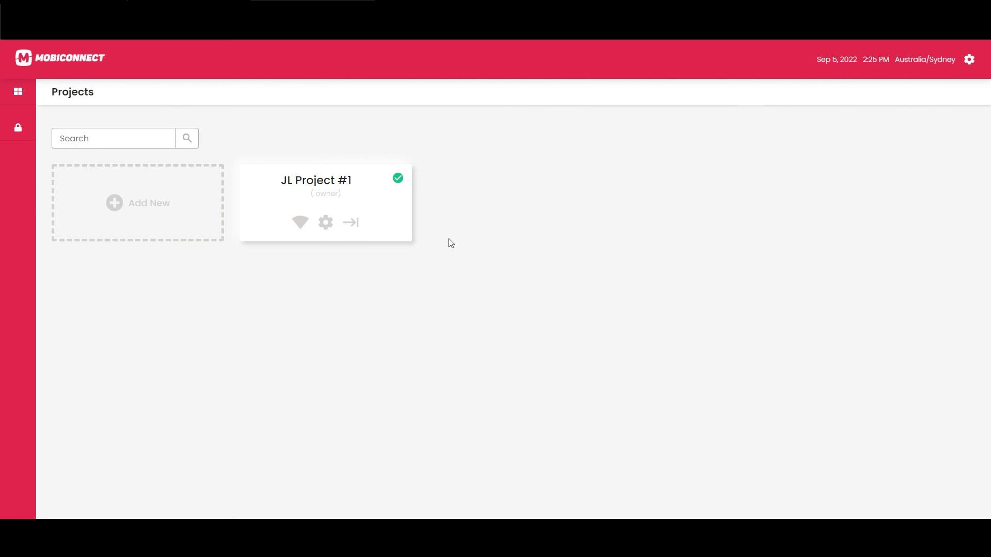
left_click(360, 233)
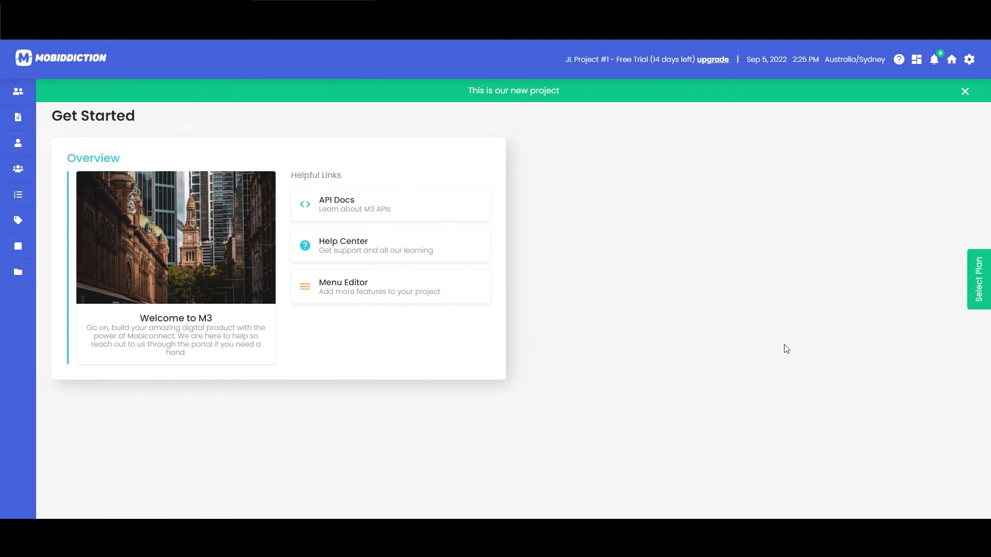
Open User Management to confirm the new user is listed with USER access and no longer pending
mouse_move(33, 140)
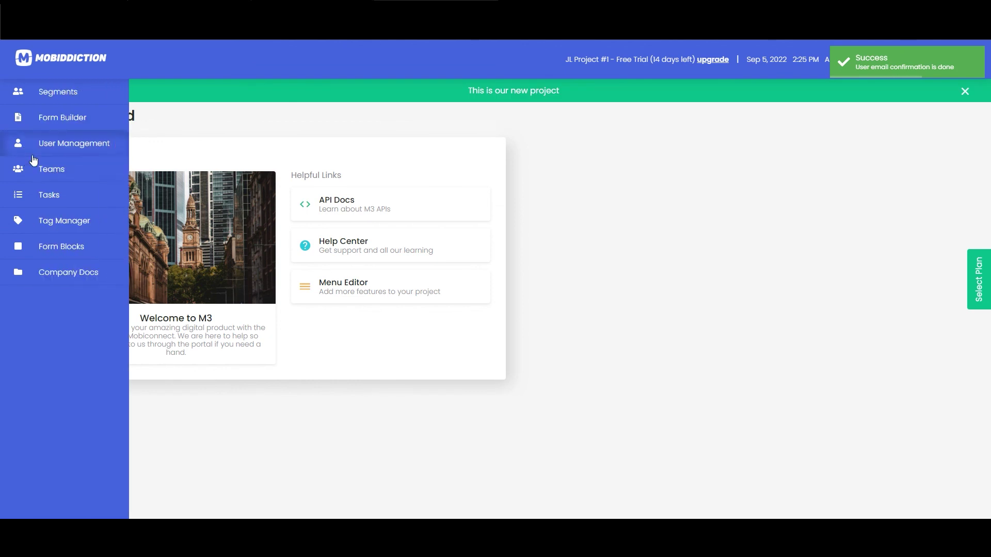
left_click(72, 145)
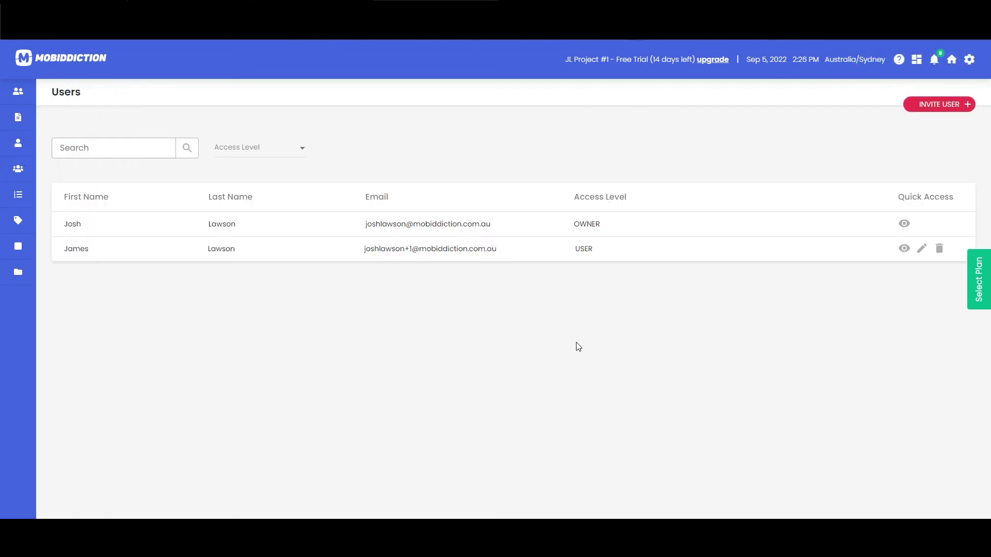